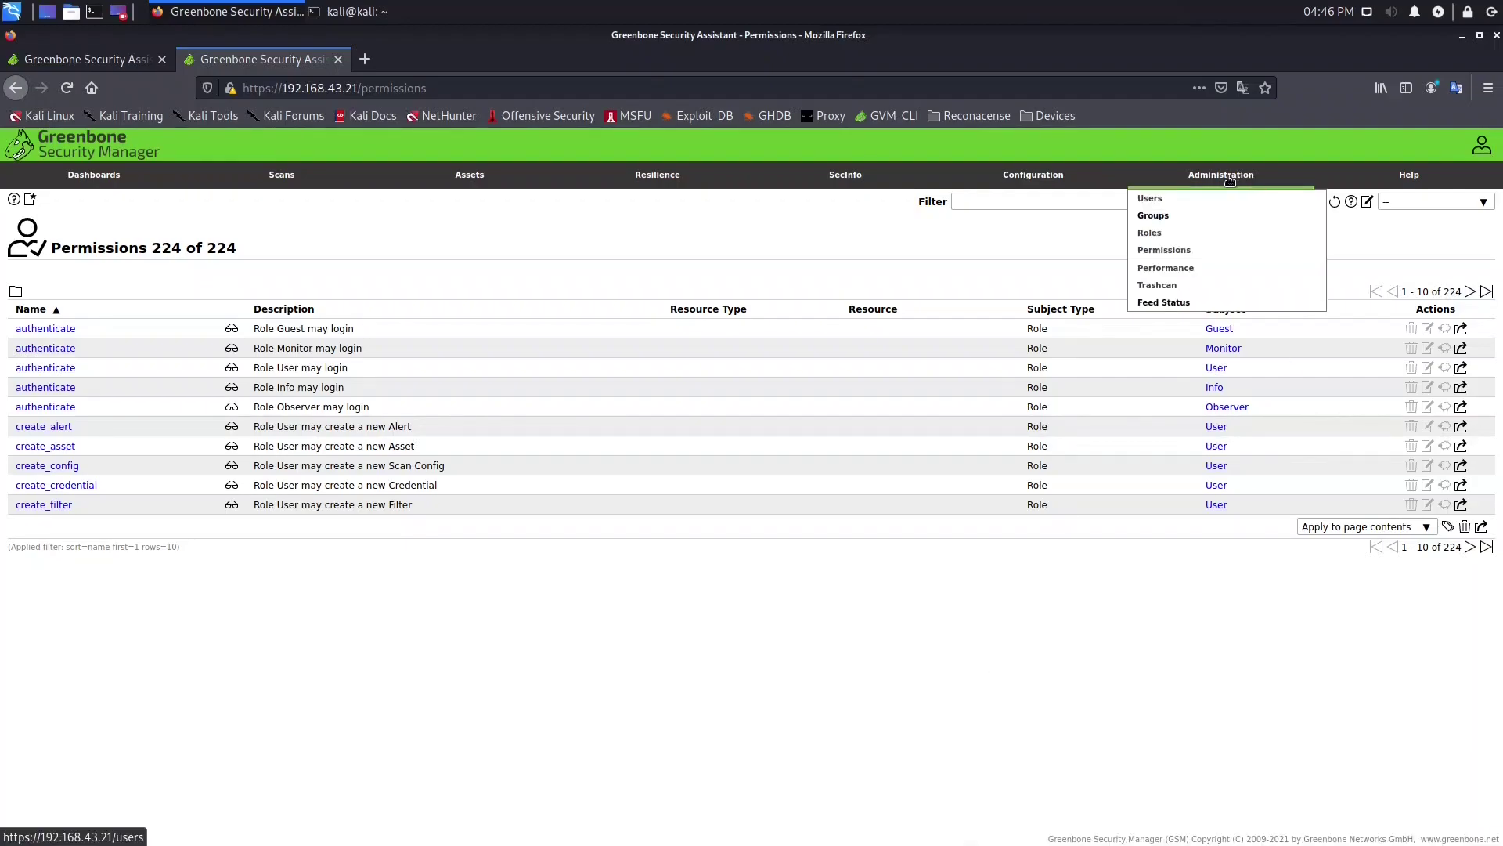
Step: Go to the Trashcan page showing one deleted credential, three targets and three tasks
click(1175, 285)
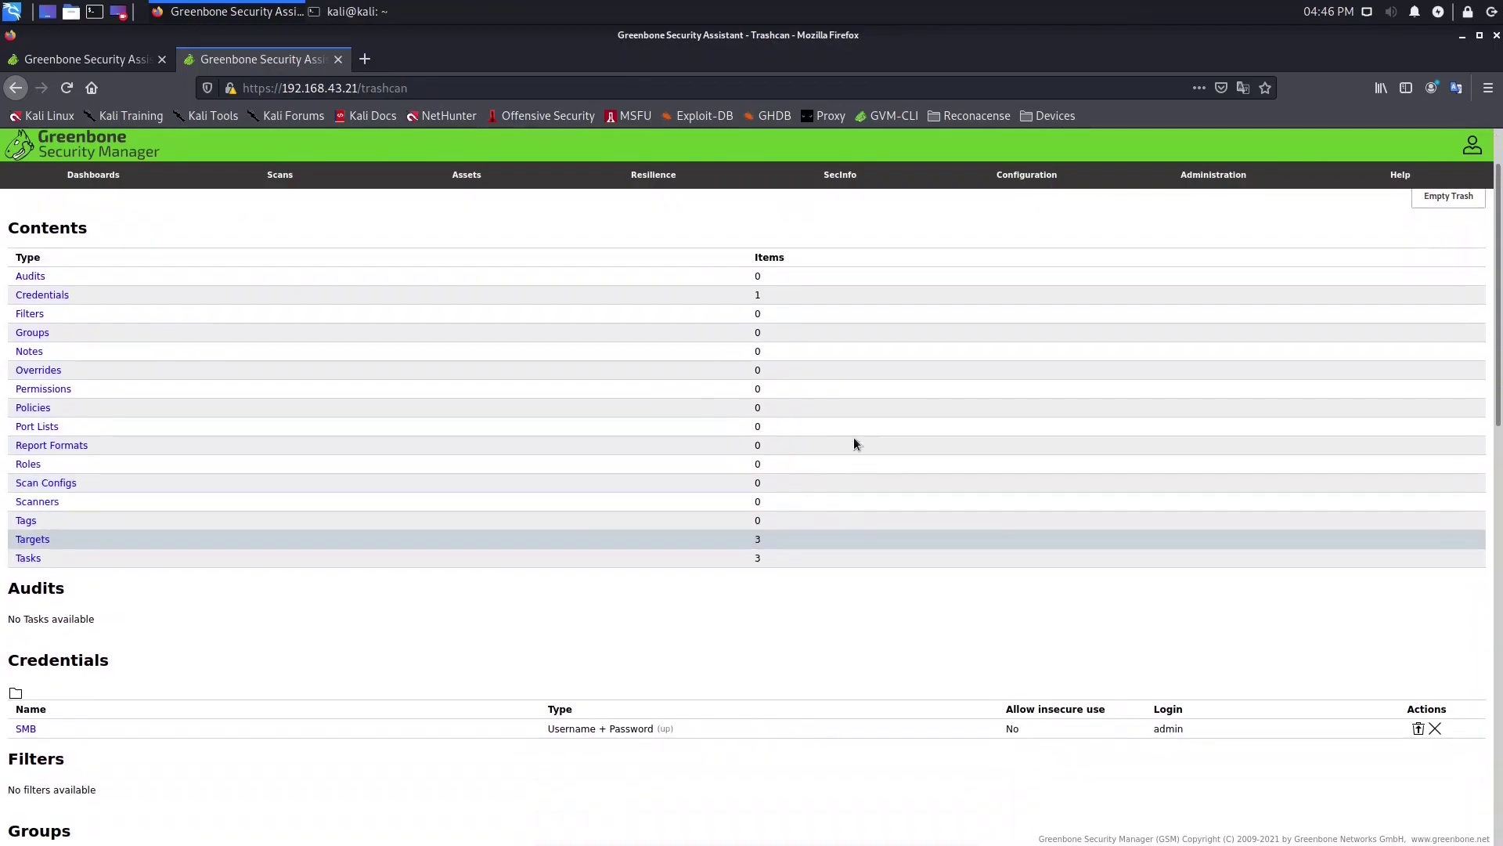
scroll(855, 470, down, 5)
scroll(857, 470, up, 5)
scroll(172, 247, up, 1)
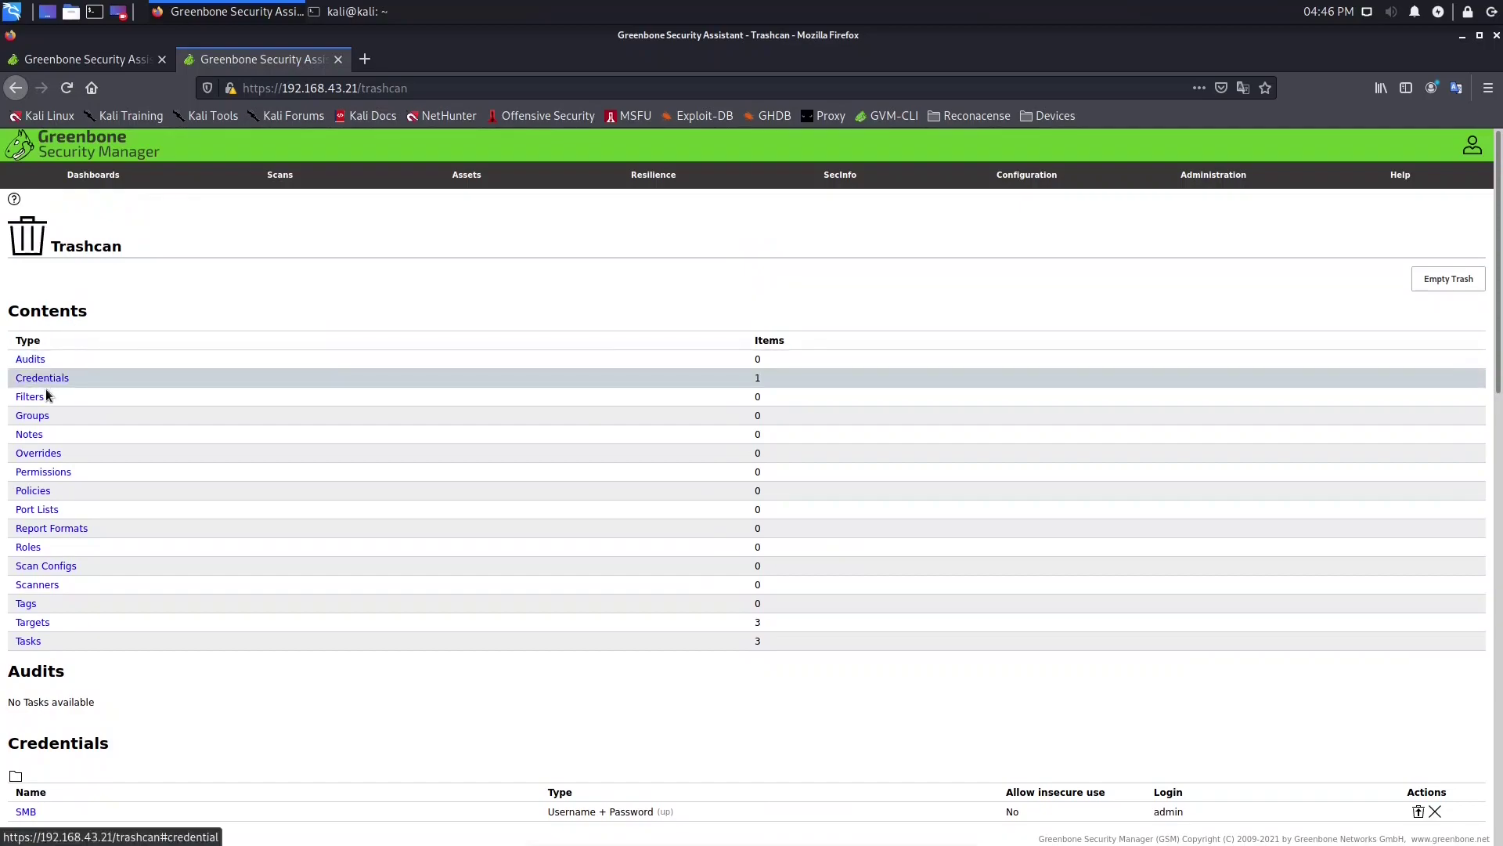
scroll(57, 387, down, 3)
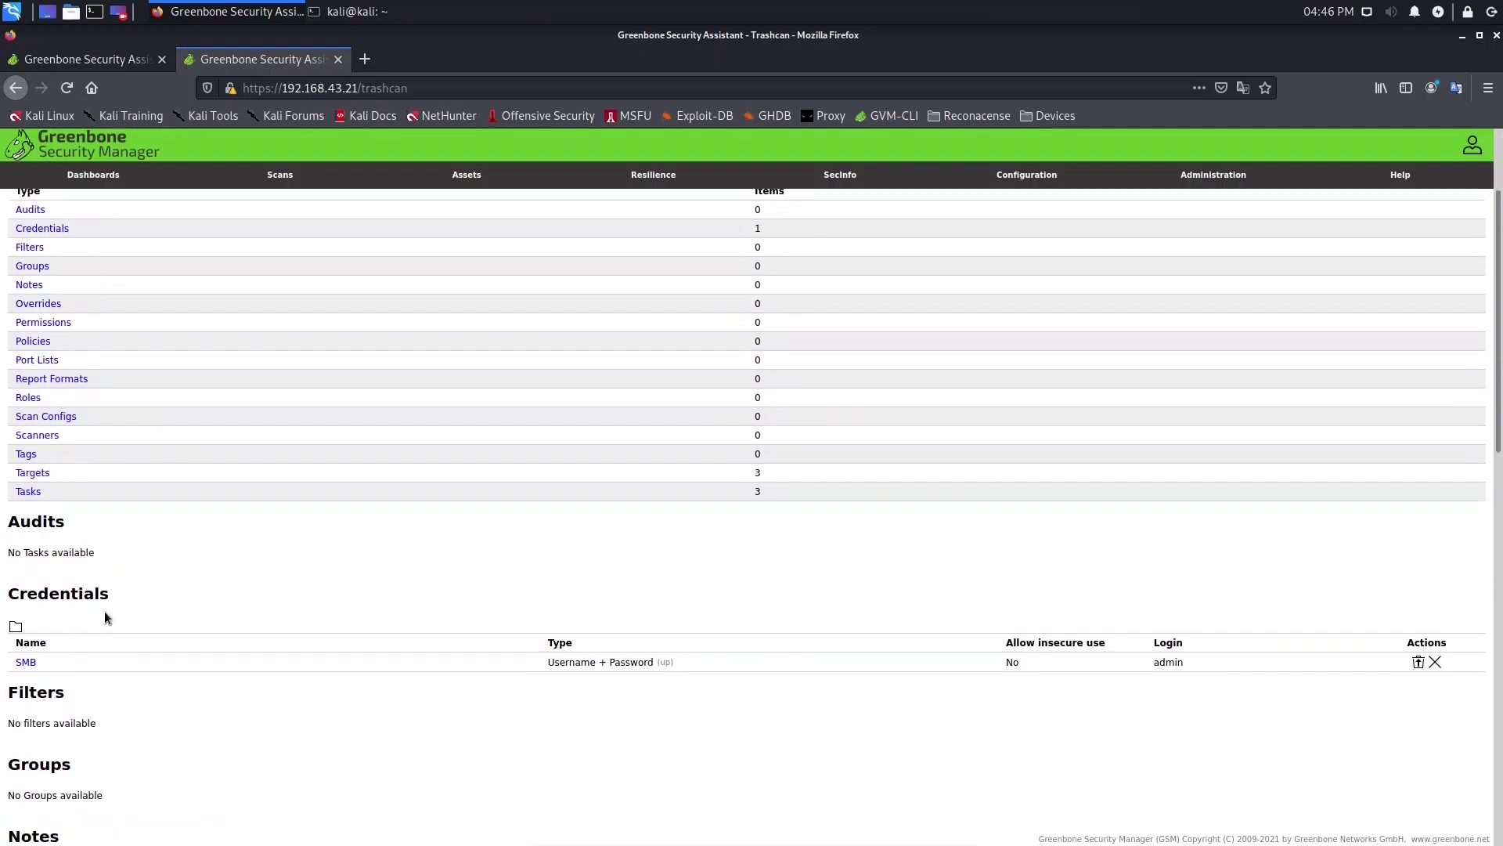
scroll(50, 502, down, 2)
scroll(96, 492, up, 5)
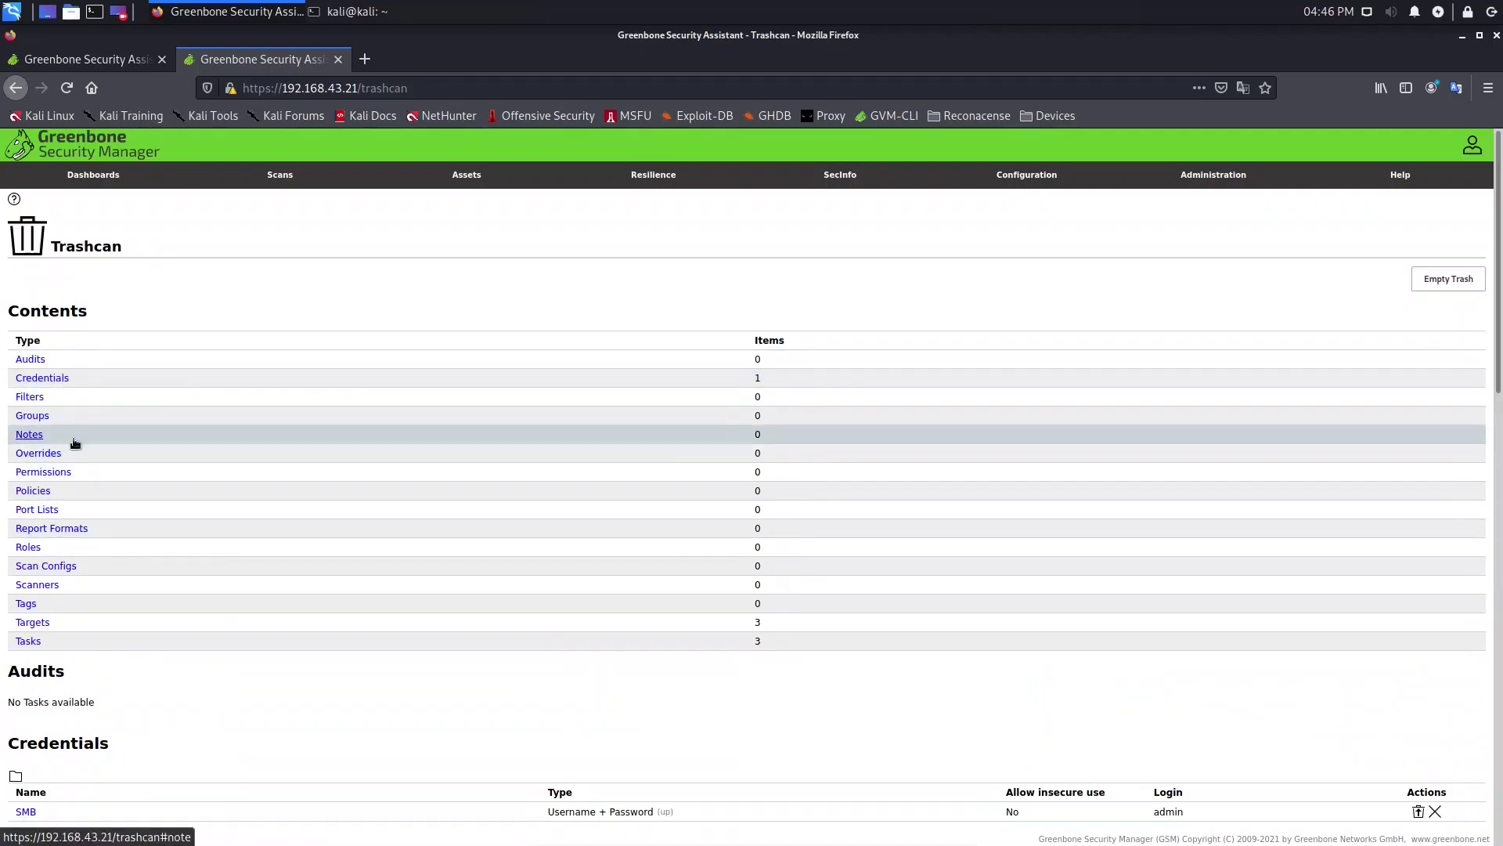
scroll(58, 516, down, 2)
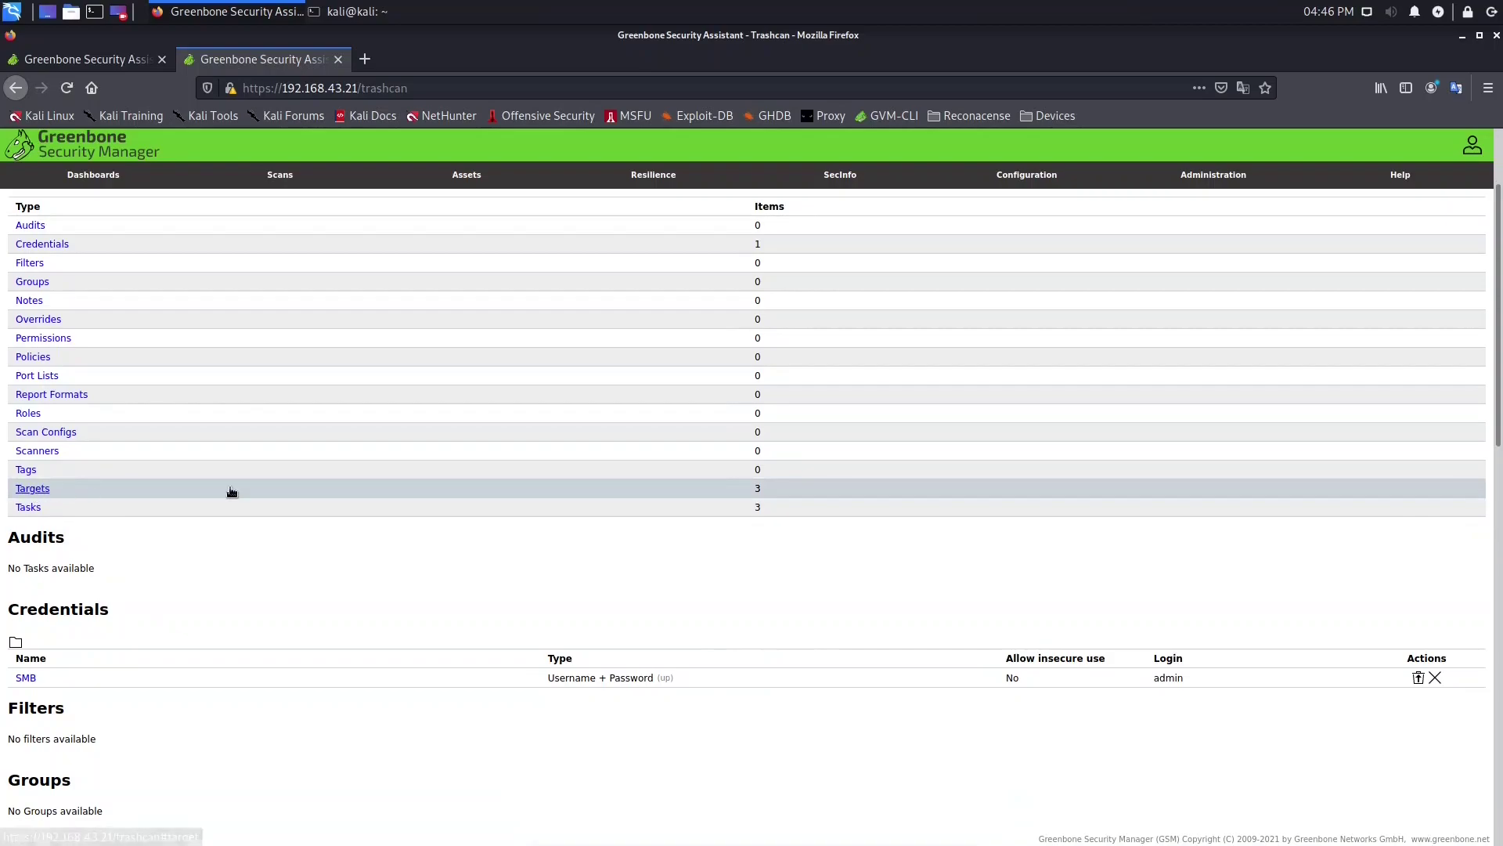
scroll(764, 491, up, 2)
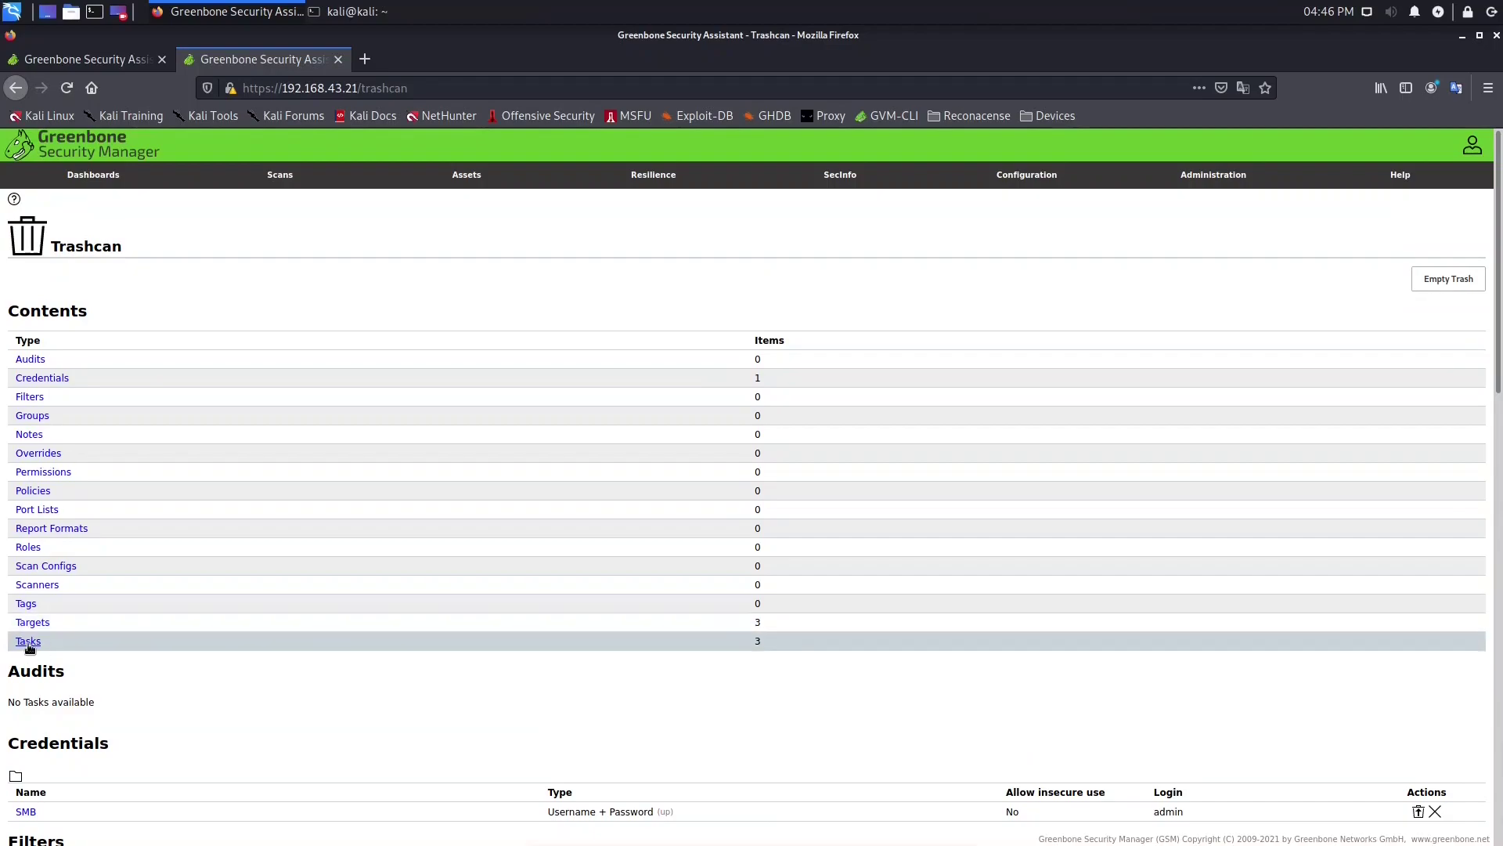
scroll(195, 471, down, 3)
scroll(227, 467, down, 2)
scroll(225, 459, down, 1)
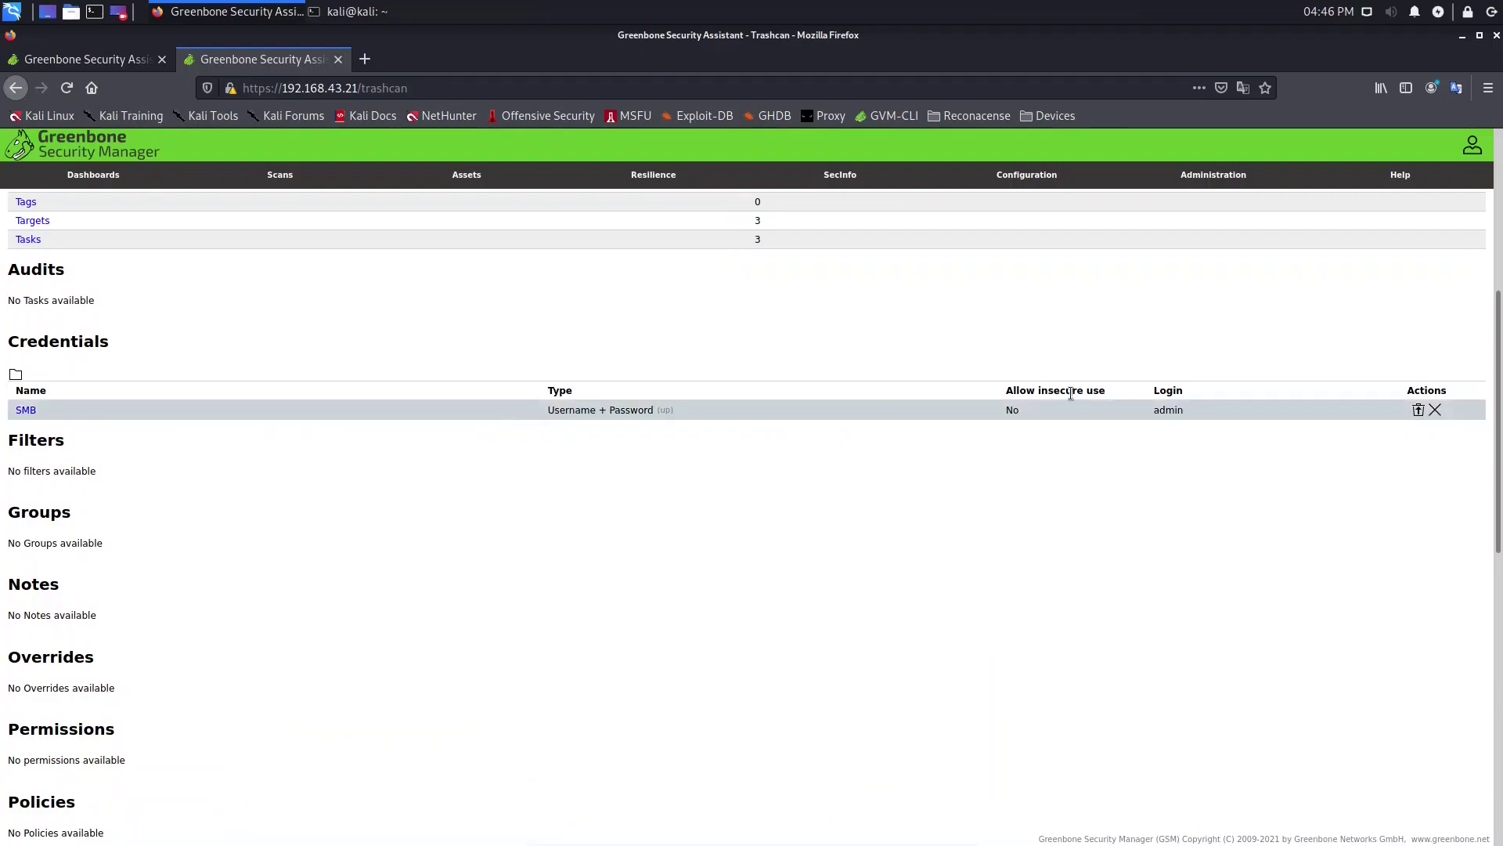
Step: Restore the SMB credential from the Trashcan's Credentials section
click(1417, 412)
scroll(1145, 614, down, 5)
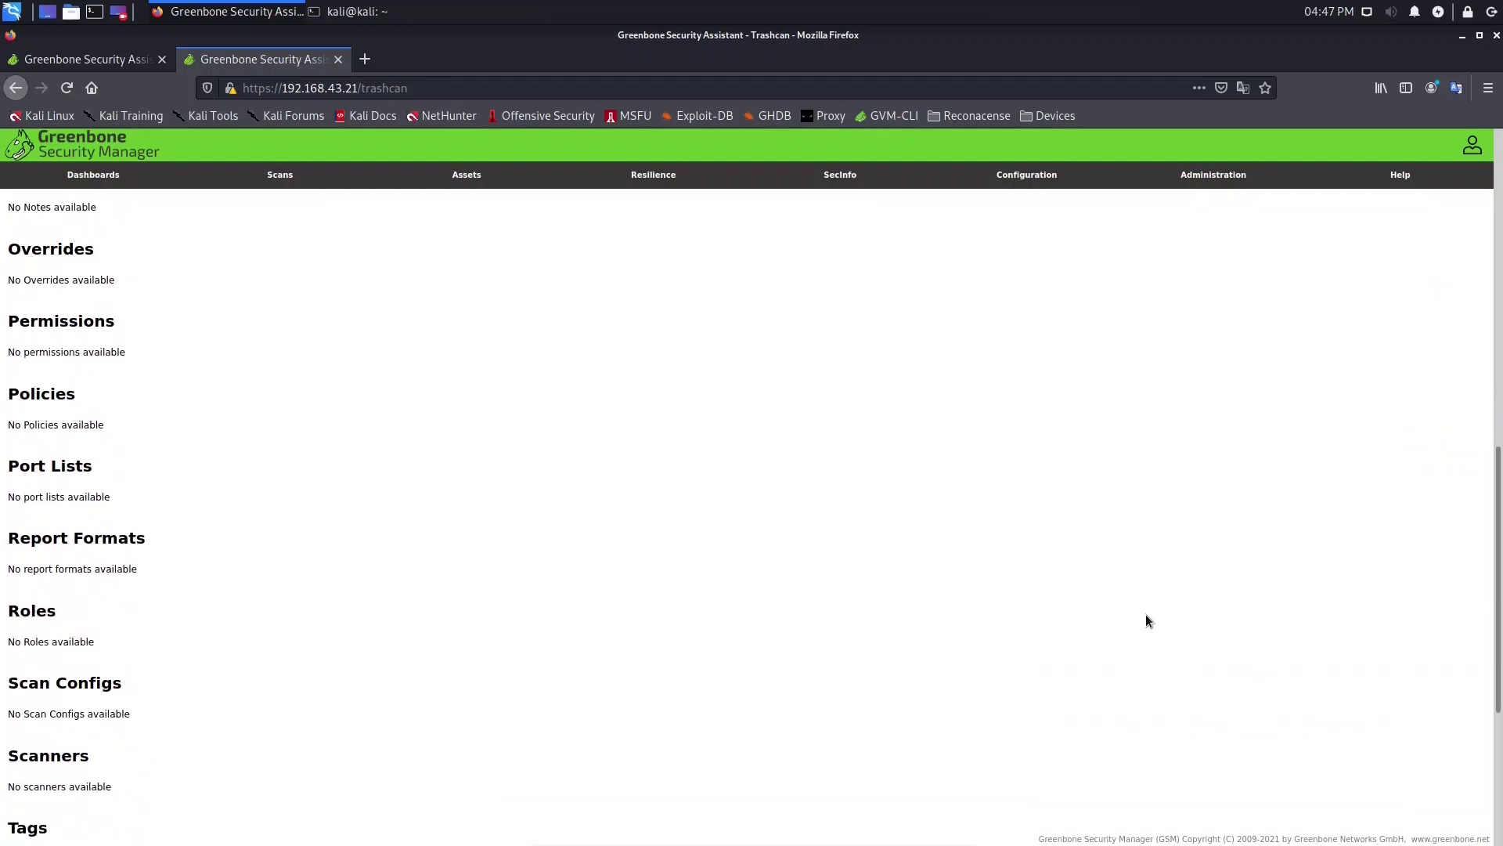
scroll(1150, 612, down, 3)
scroll(1150, 613, down, 3)
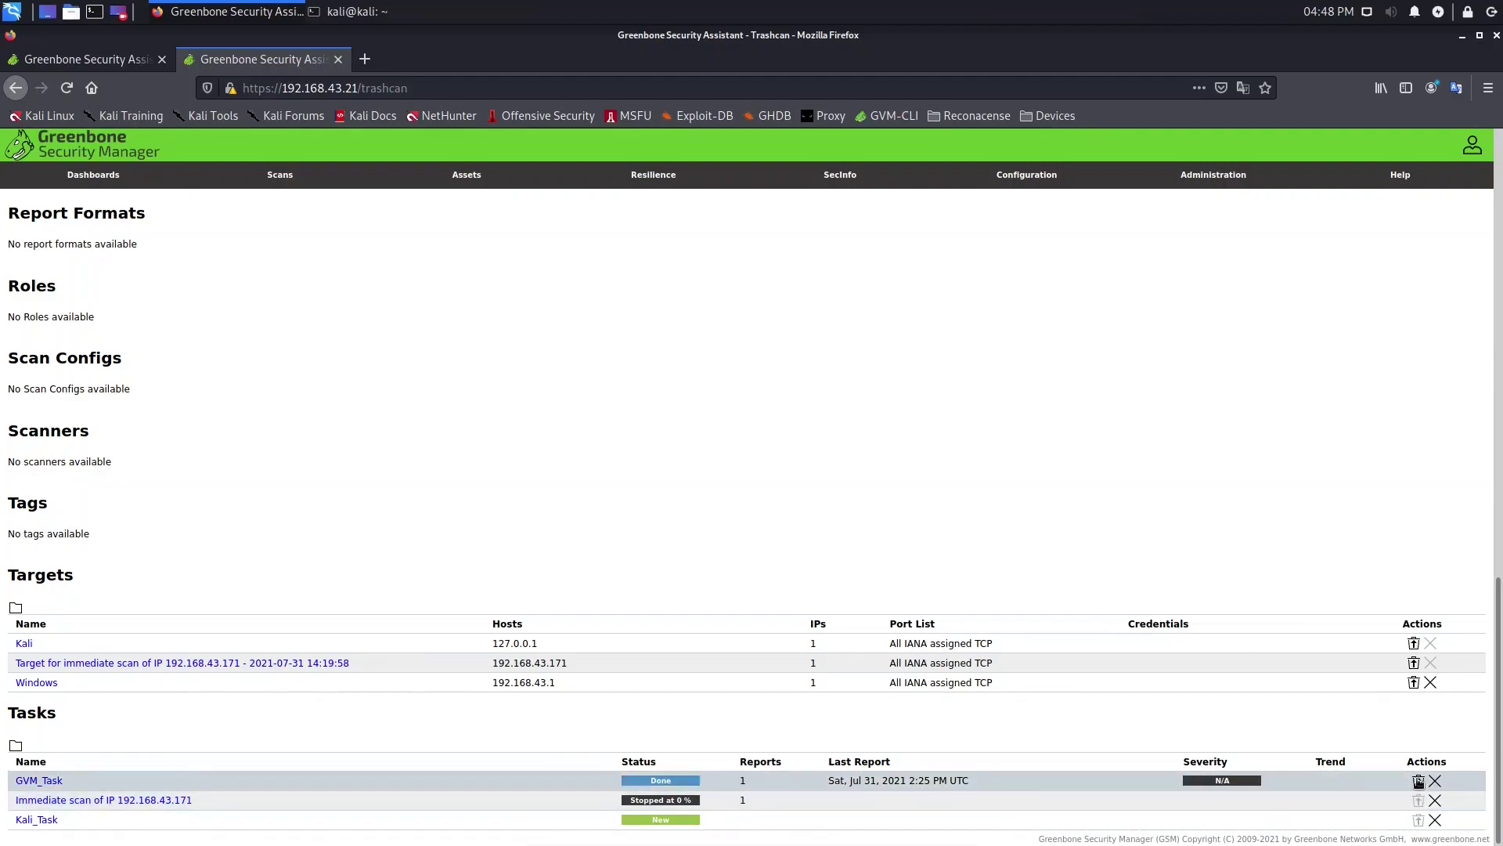
scroll(1399, 788, up, 3)
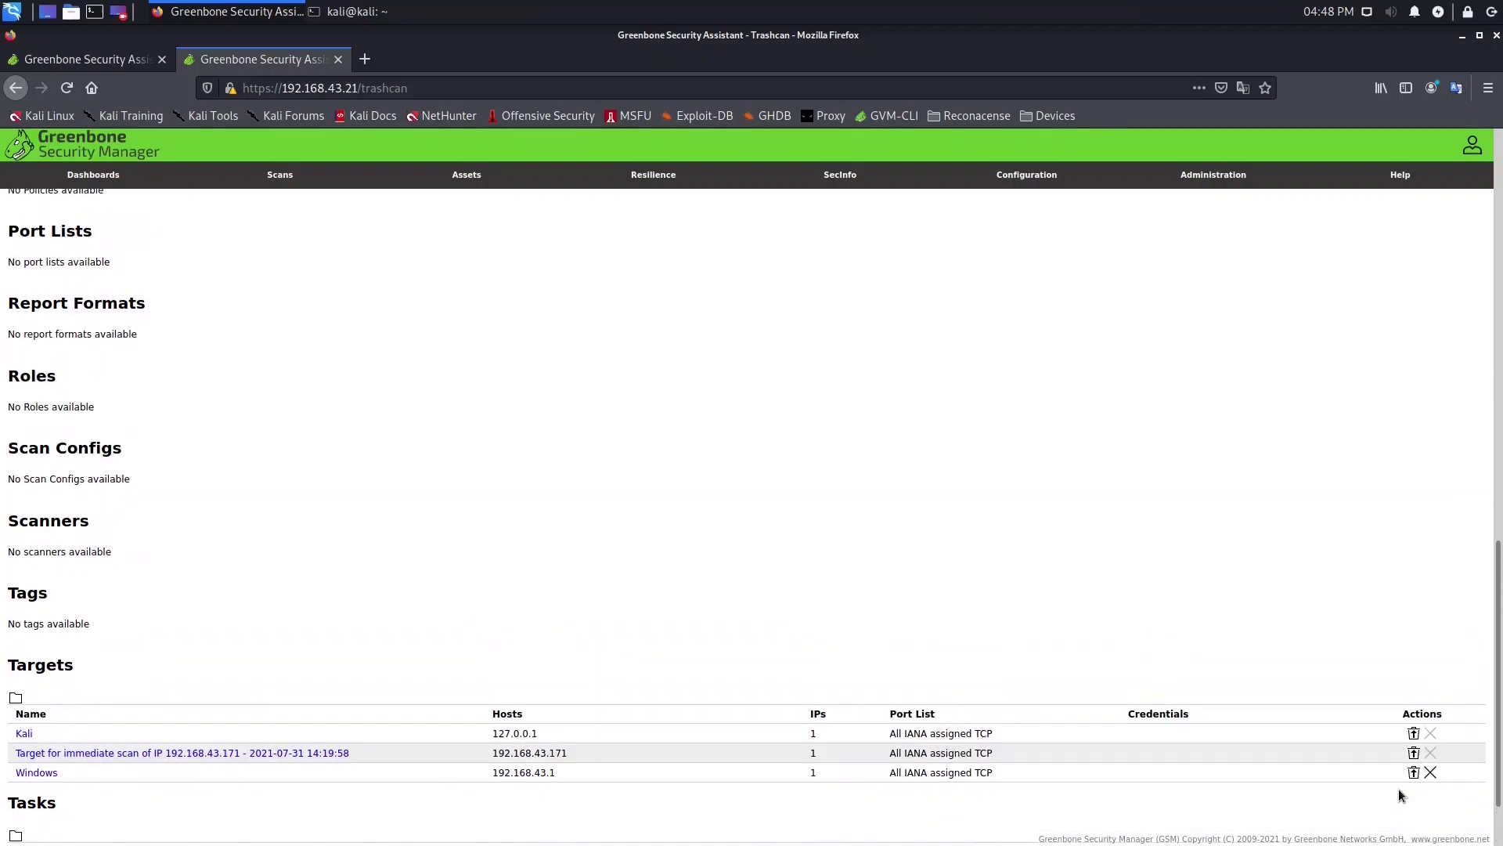
scroll(1399, 788, up, 3)
scroll(1399, 788, up, 4)
scroll(1399, 796, up, 2)
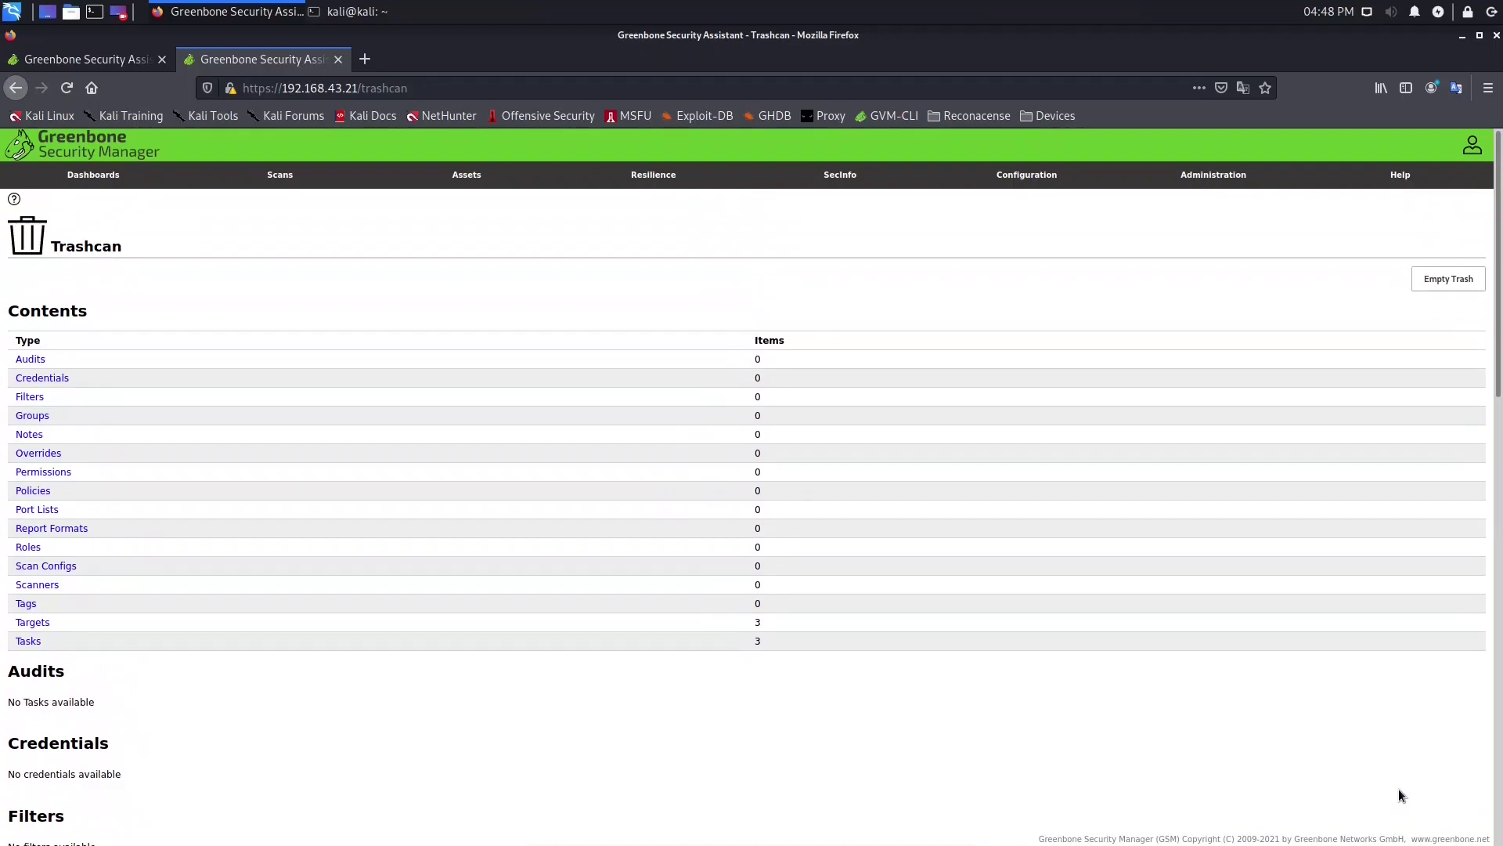
scroll(1151, 718, down, 5)
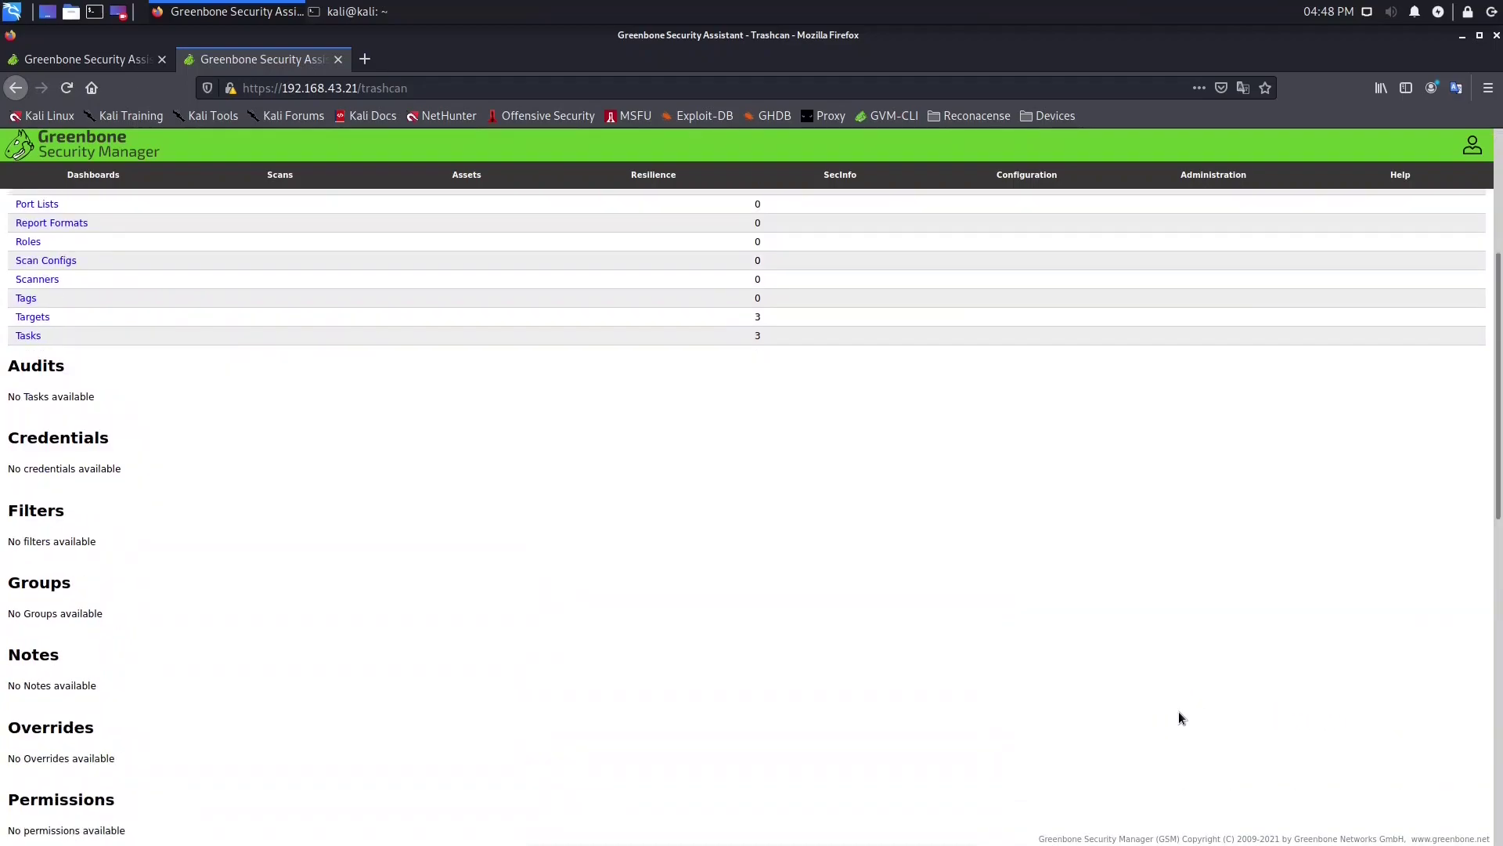
scroll(1178, 710, down, 4)
scroll(1322, 702, down, 4)
scroll(1332, 701, down, 1)
scroll(1330, 708, up, 5)
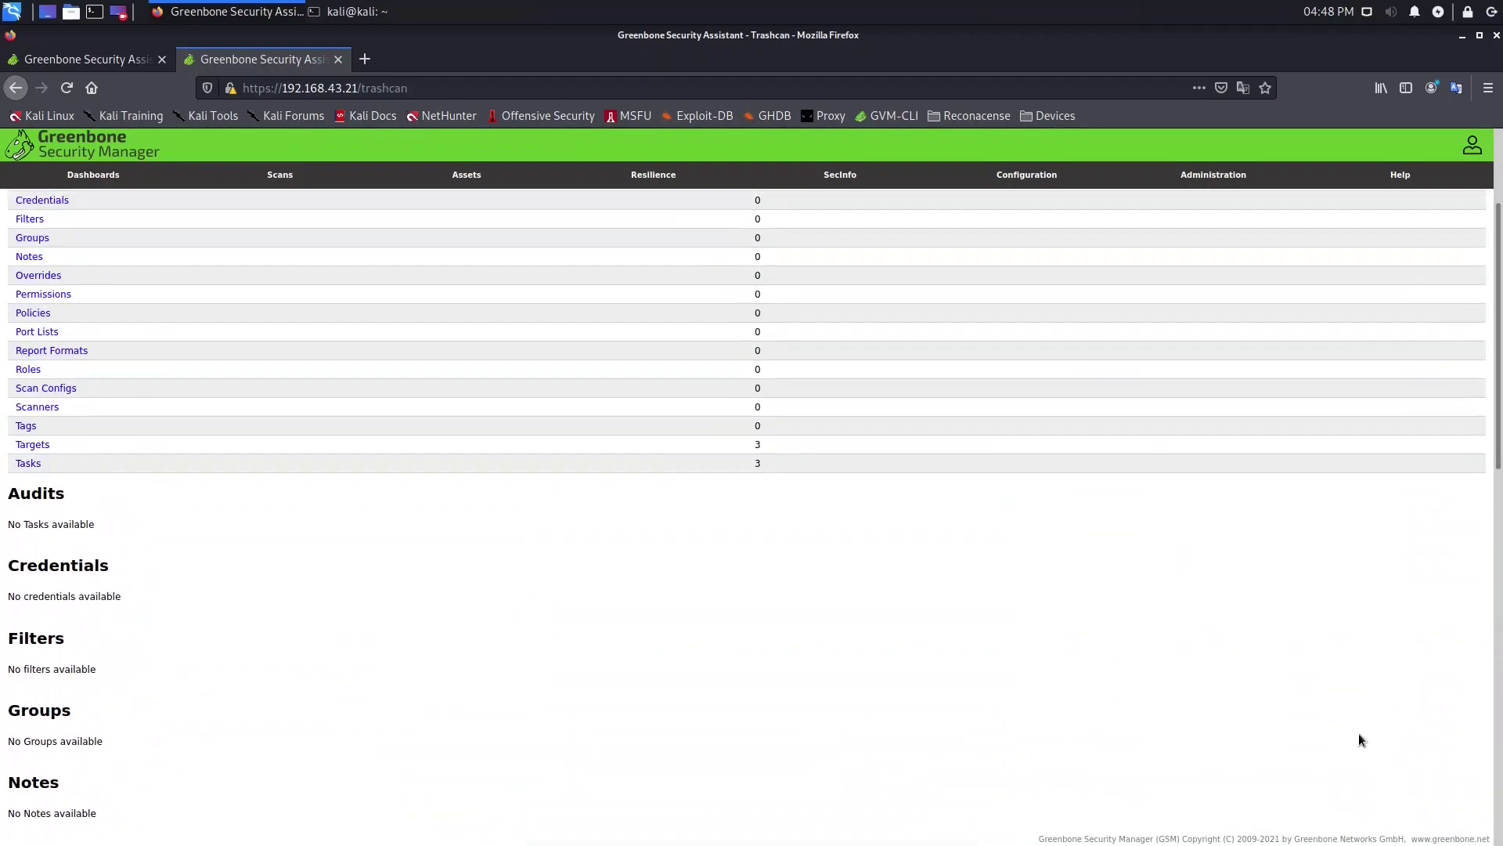
scroll(1359, 733, up, 4)
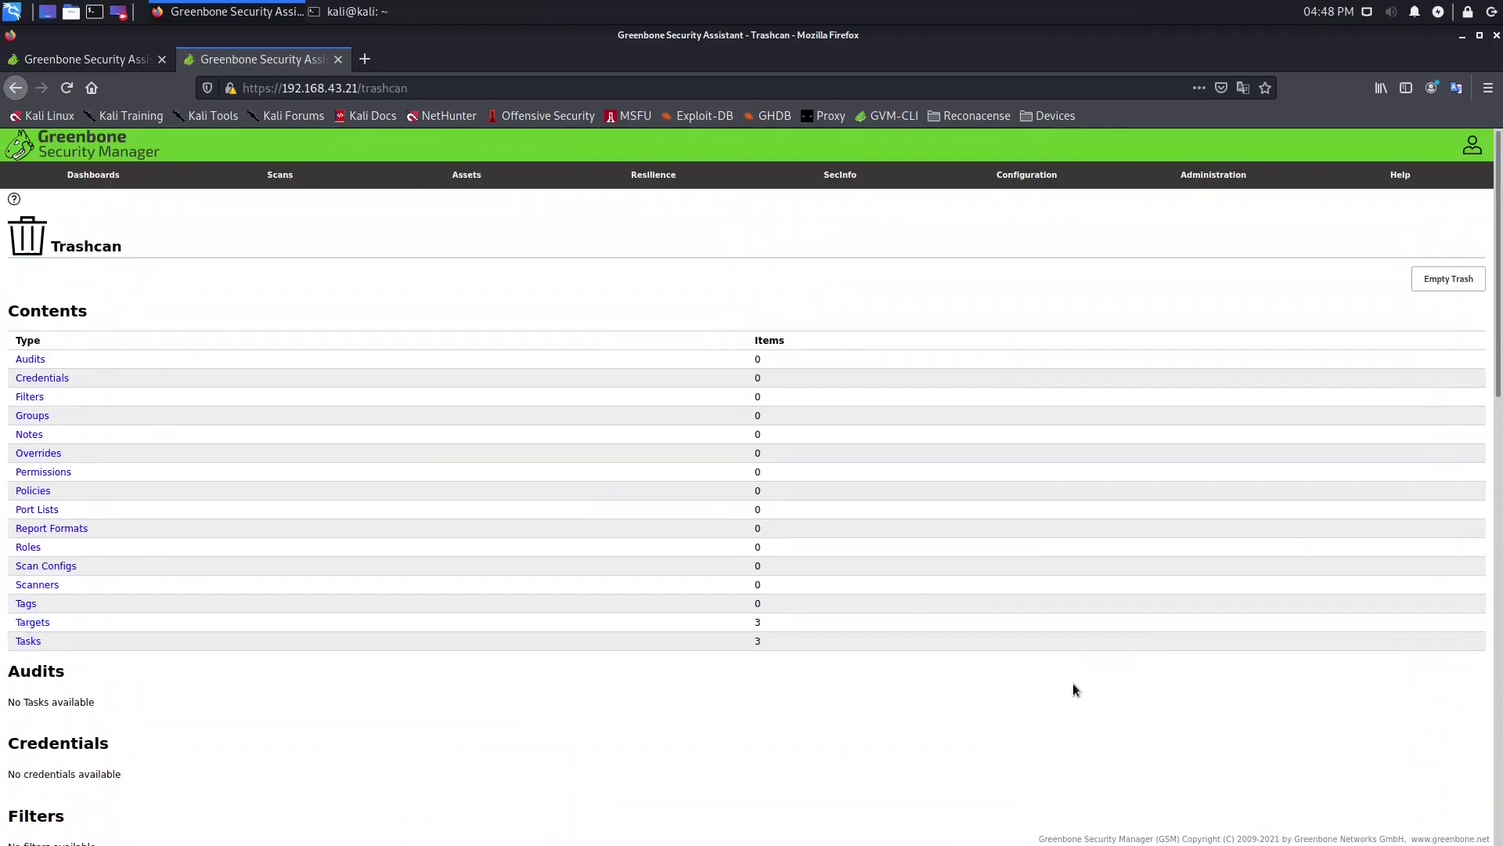